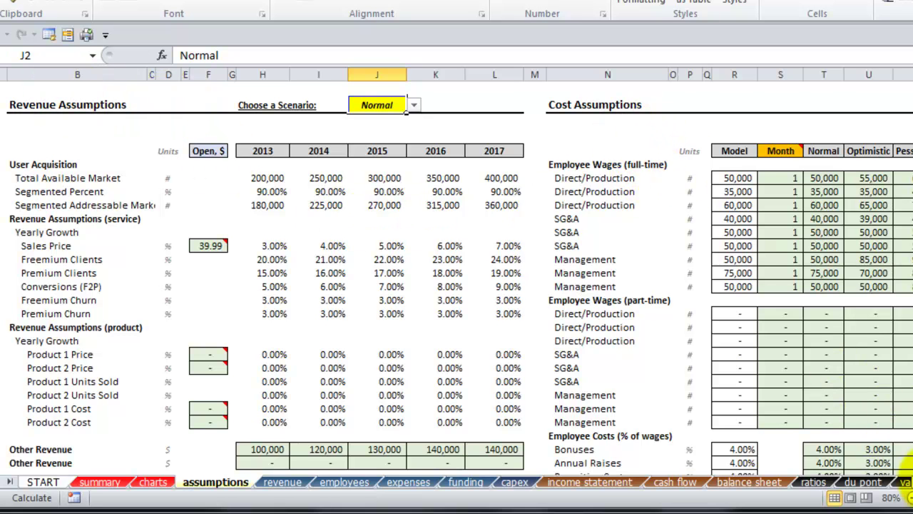
Examine the revenue assumptions and their Normal, Optimistic and Pessimistic scenario blocks on the assumptions sheet.
{"action": "scroll", "coordinate": [457, 271], "scroll_direction": "right", "scroll_amount": 6}
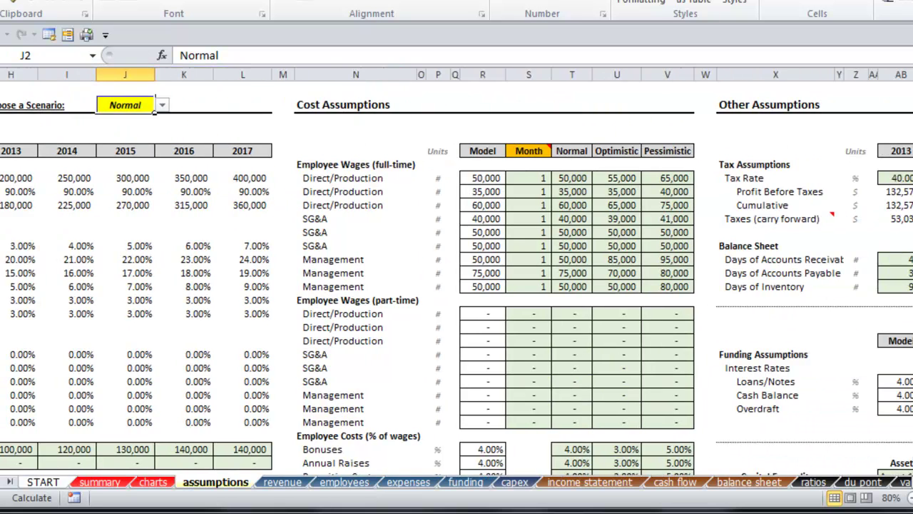
{"action": "scroll", "coordinate": [457, 271], "scroll_direction": "left", "scroll_amount": 6}
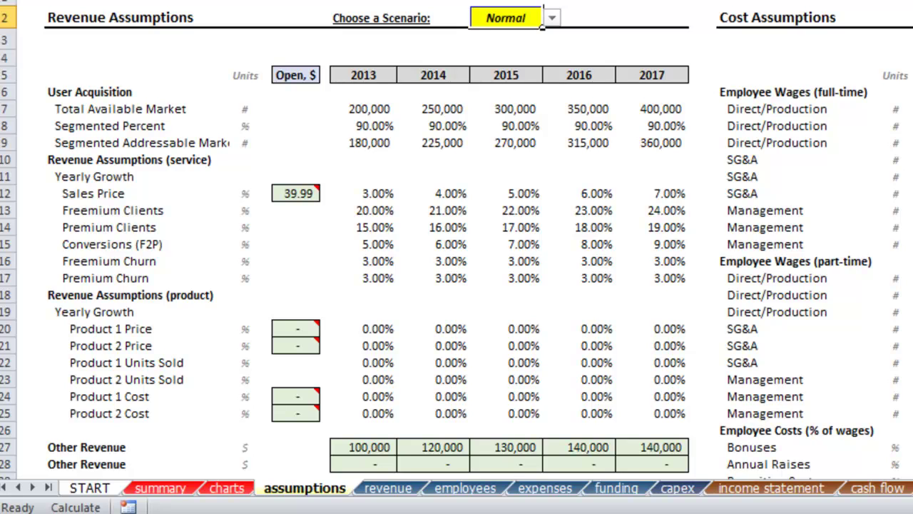
{"action": "scroll", "coordinate": [456, 271], "scroll_direction": "down", "scroll_amount": 7}
{"action": "scroll", "coordinate": [457, 271], "scroll_direction": "down", "scroll_amount": 2}
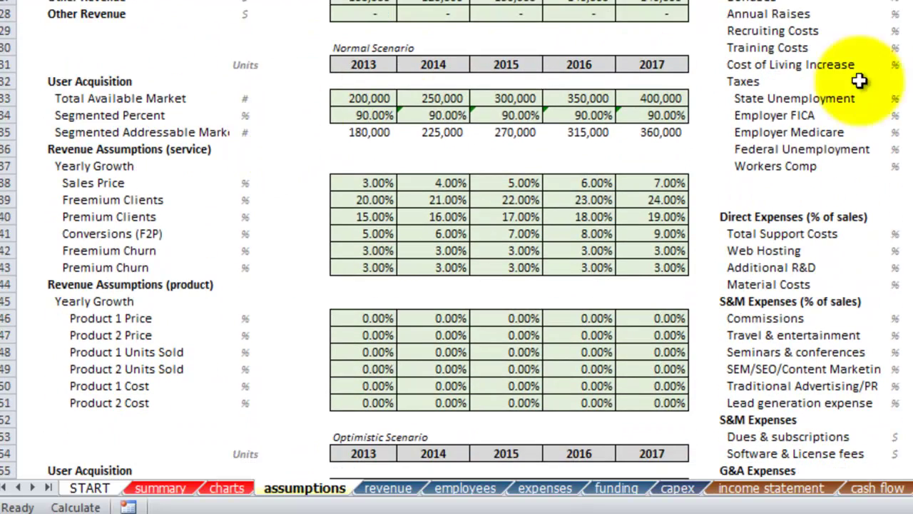
{"action": "scroll", "coordinate": [456, 271], "scroll_direction": "down", "scroll_amount": 7}
{"action": "scroll", "coordinate": [455, 311], "scroll_direction": "down", "scroll_amount": 4}
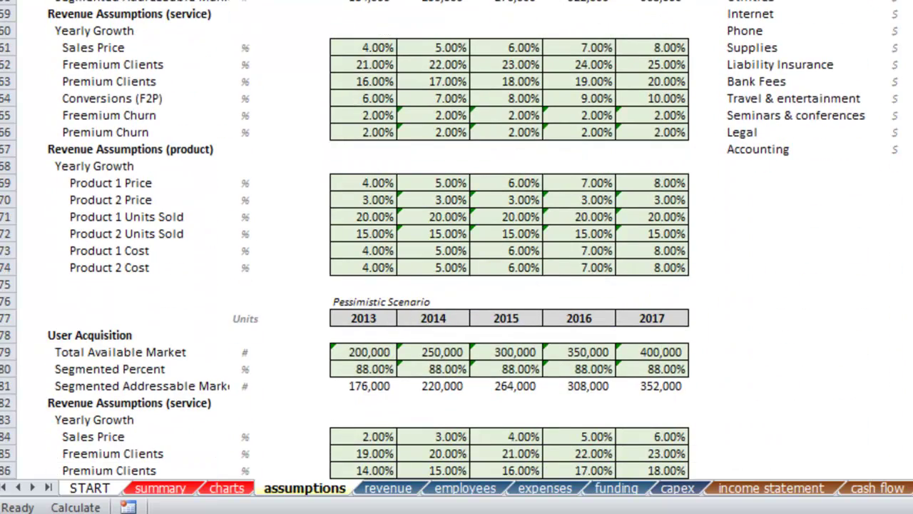
{"action": "scroll", "coordinate": [543, 26], "scroll_direction": "up", "scroll_amount": 19}
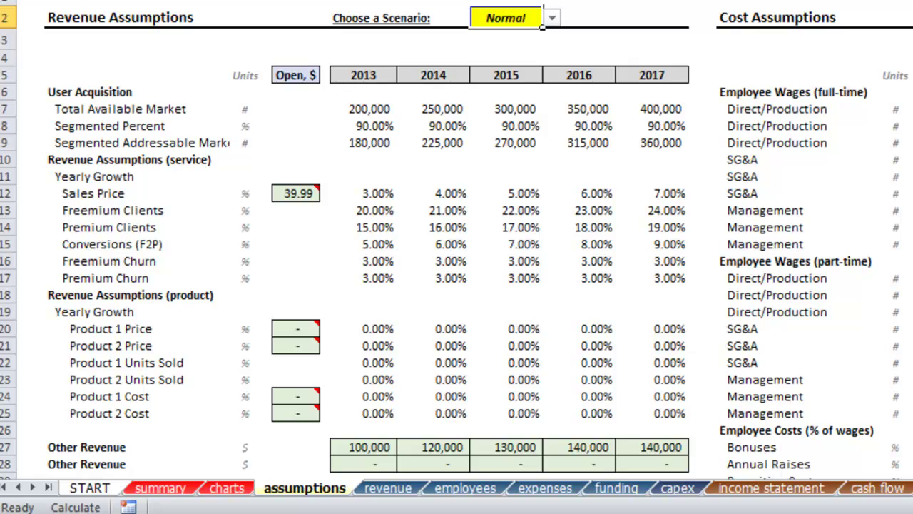
{"action": "scroll", "coordinate": [456, 242], "scroll_direction": "down", "scroll_amount": 8}
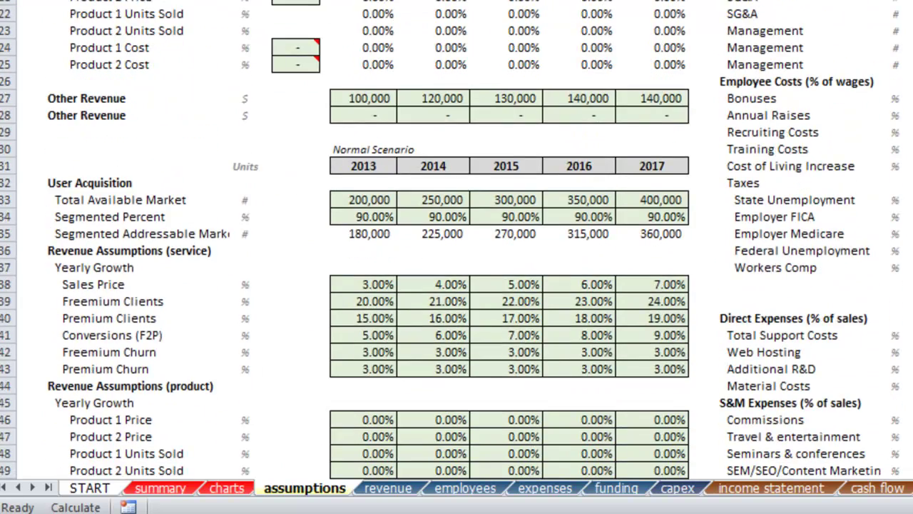
{"action": "scroll", "coordinate": [457, 242], "scroll_direction": "down", "scroll_amount": 1}
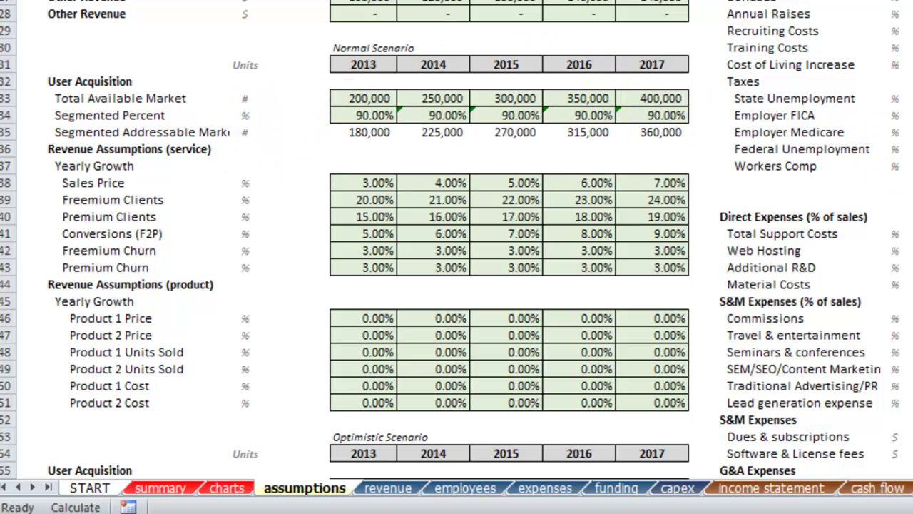
{"action": "scroll", "coordinate": [833, 167], "scroll_direction": "up", "scroll_amount": 7}
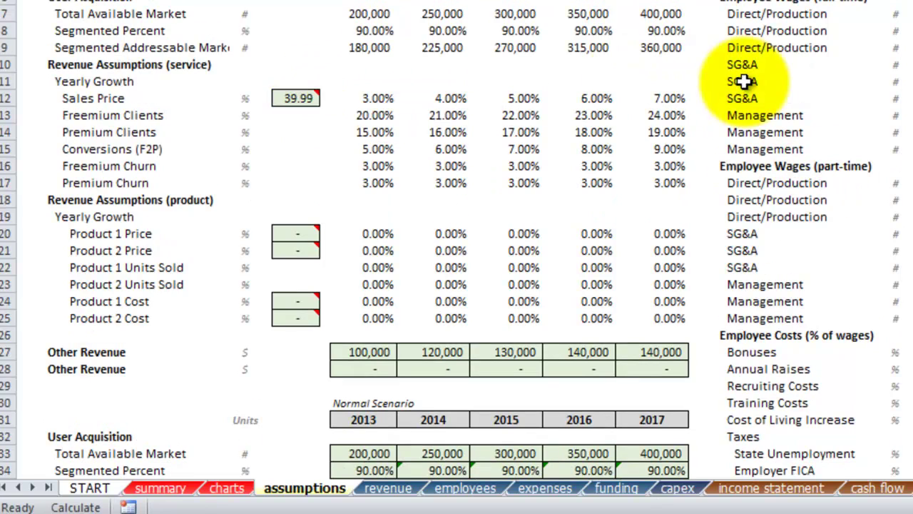
{"action": "scroll", "coordinate": [744, 82], "scroll_direction": "down", "scroll_amount": 6}
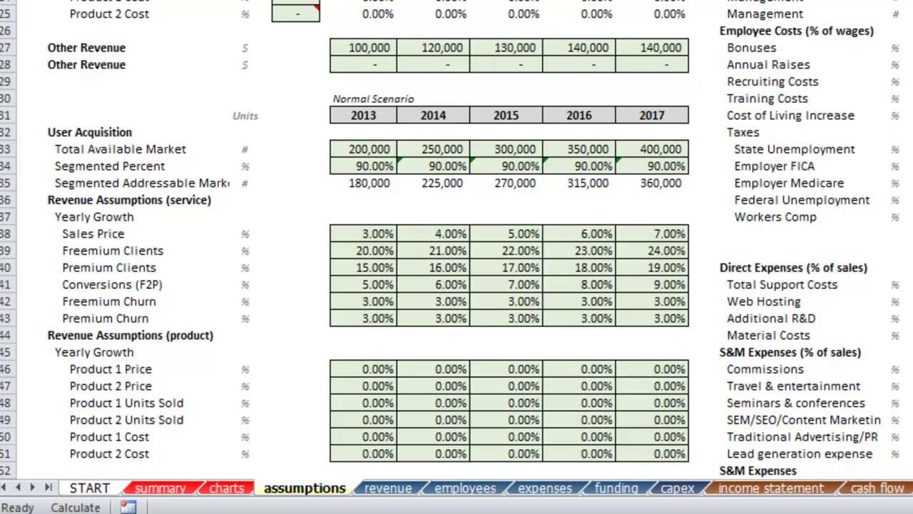
{"action": "scroll", "coordinate": [542, 24], "scroll_direction": "up", "scroll_amount": 9}
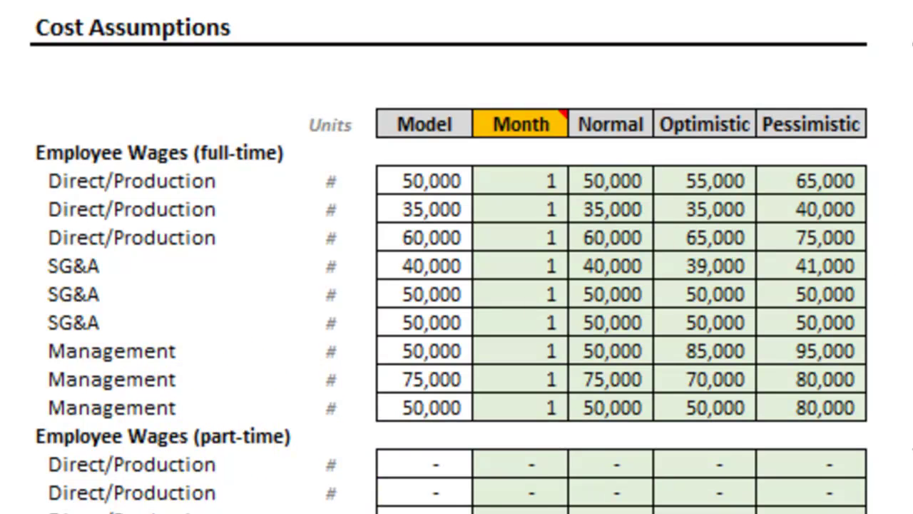
Review the Cost Assumptions from employee wages and employee costs through direct, S&M and G&A expenses.
{"action": "scroll", "coordinate": [457, 257], "scroll_direction": "down", "scroll_amount": 7}
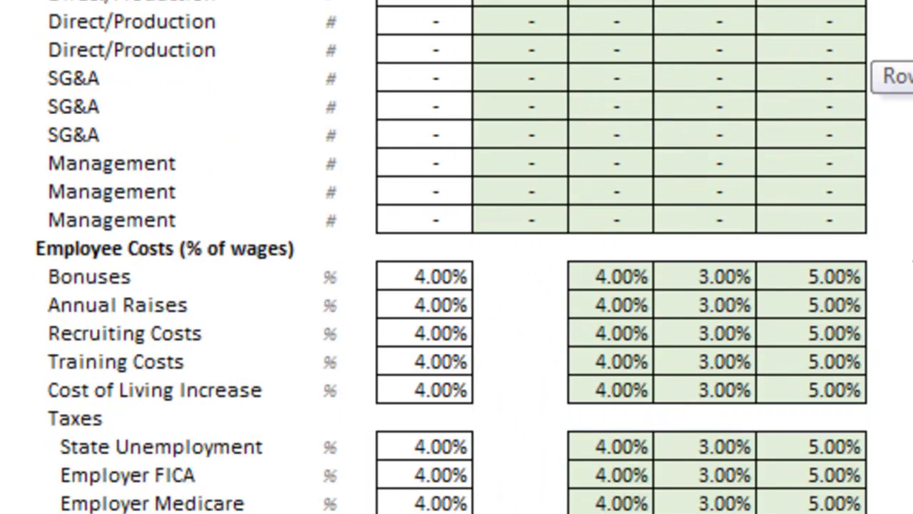
{"action": "scroll", "coordinate": [456, 257], "scroll_direction": "down", "scroll_amount": 1}
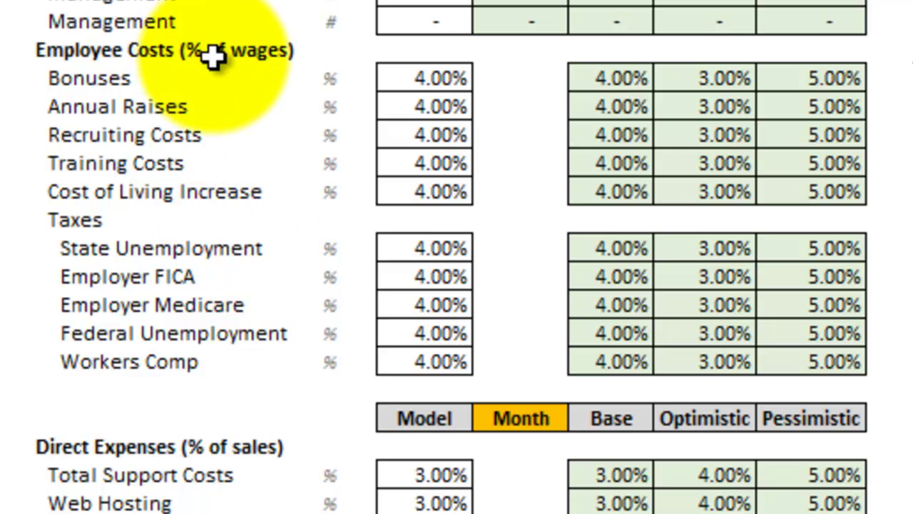
{"action": "left_click_drag", "start_coordinate": [912, 245], "coordinate": [912, 261]}
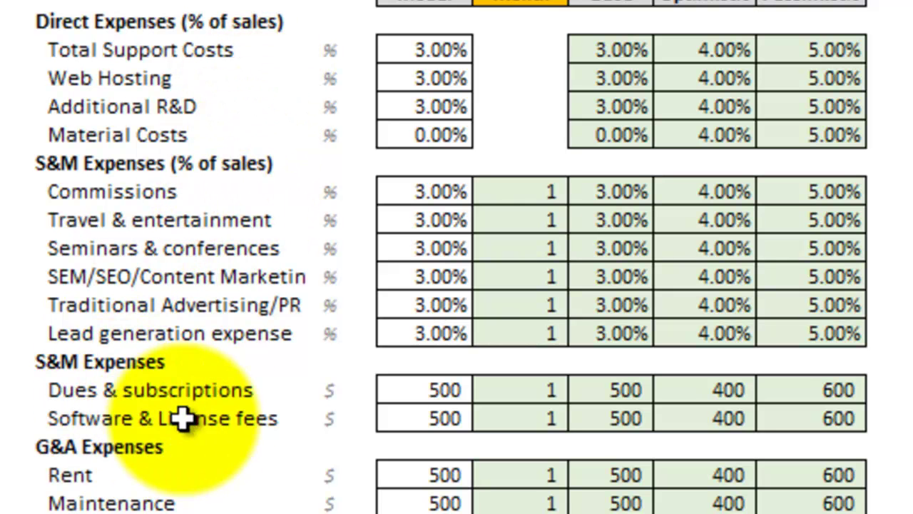
{"action": "left_click_drag", "start_coordinate": [234, 332], "coordinate": [204, 421]}
{"action": "left_click", "coordinate": [197, 451]}
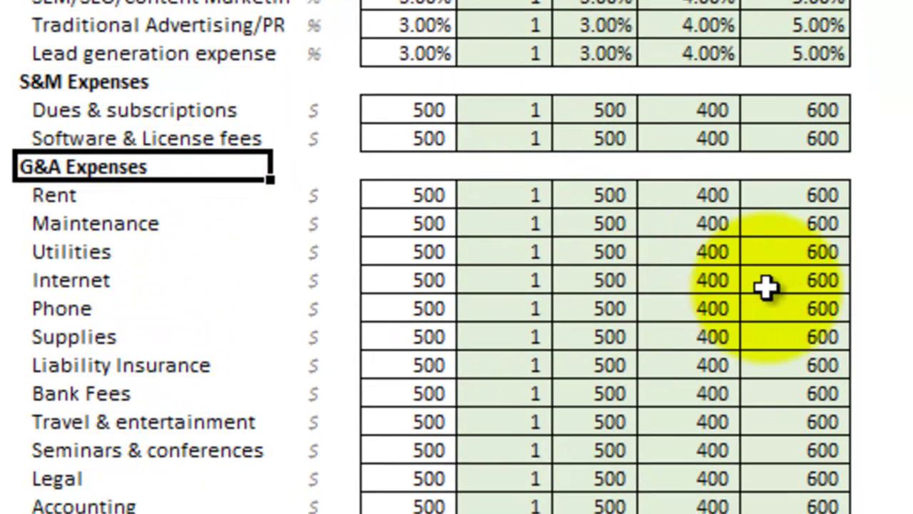
Review the Other Assumptions section, covering tax, balance sheet days and funding interest rates.
{"action": "left_click_drag", "start_coordinate": [912, 147], "coordinate": [912, 115]}
{"action": "left_click_drag", "start_coordinate": [865, 513], "coordinate": [883, 513]}
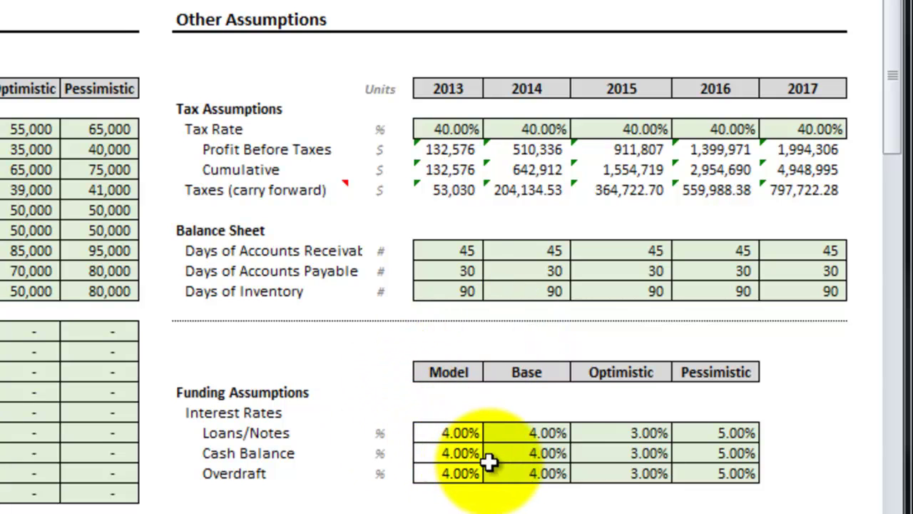
{"action": "left_click", "coordinate": [752, 428]}
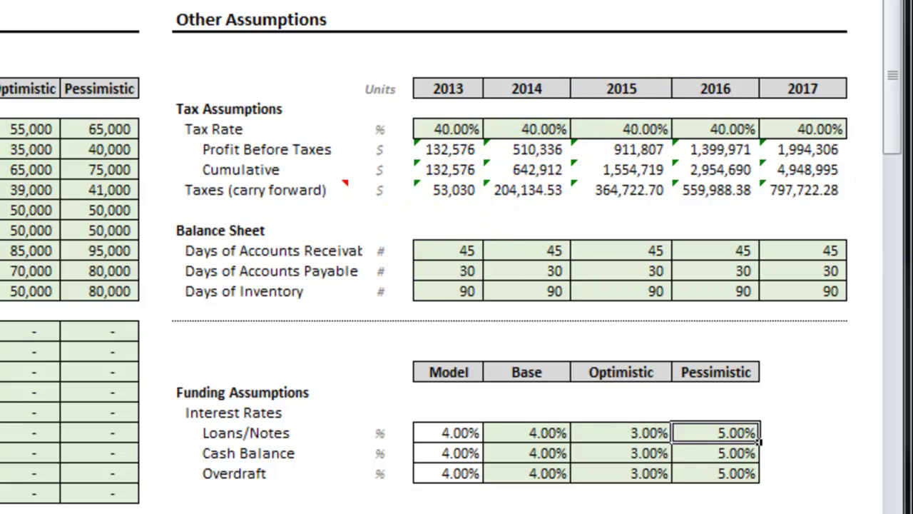
{"action": "left_click_drag", "start_coordinate": [893, 71], "coordinate": [890, 197]}
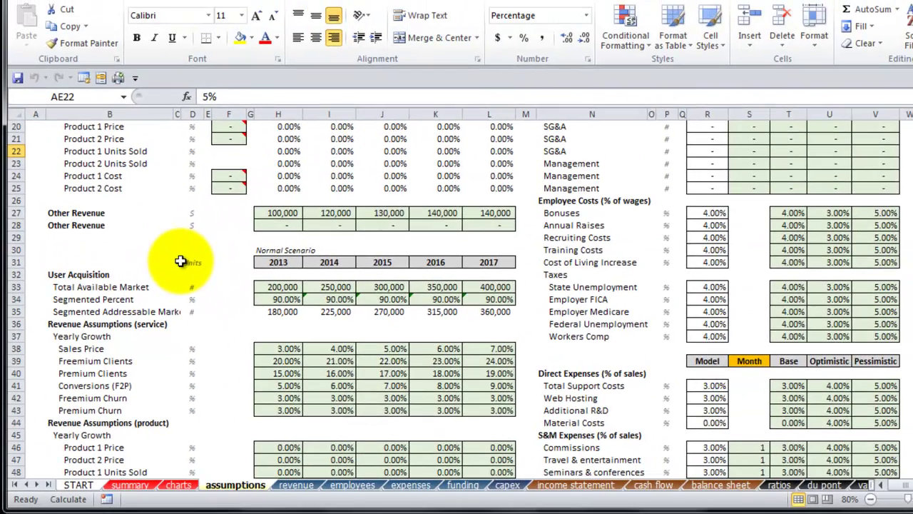
Clear all the model's input values with its macro and check the input cells throughout the assumptions sheet.
{"action": "key", "text": "ctrl+shift+c"}
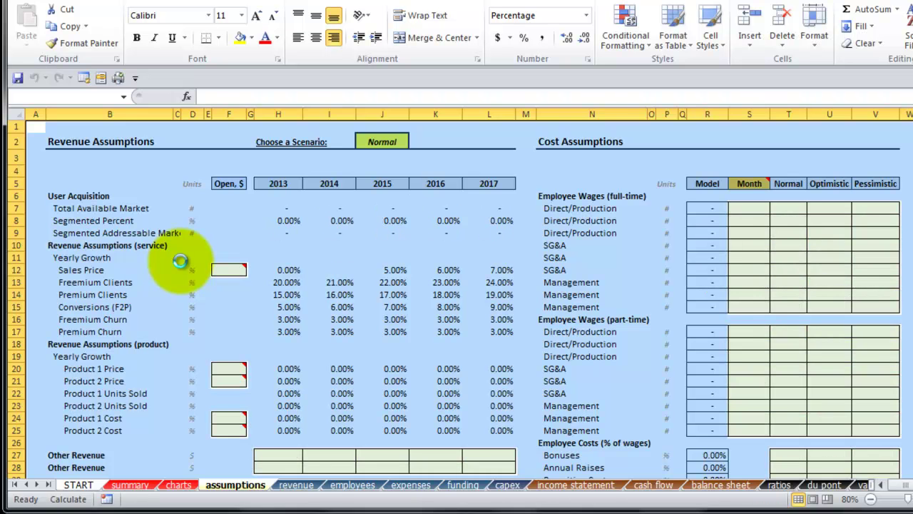
{"action": "left_click", "coordinate": [831, 139]}
{"action": "scroll", "coordinate": [460, 299], "scroll_direction": "down", "scroll_amount": 19}
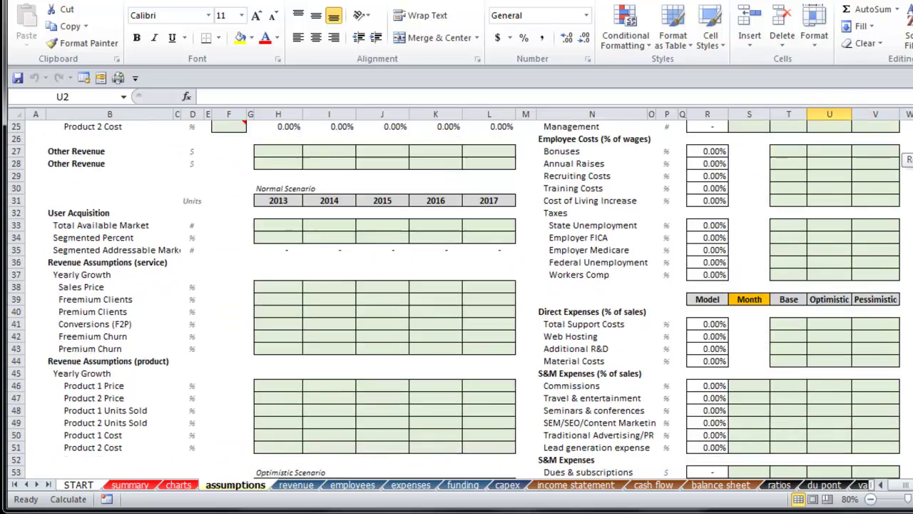
{"action": "scroll", "coordinate": [460, 299], "scroll_direction": "down", "scroll_amount": 5}
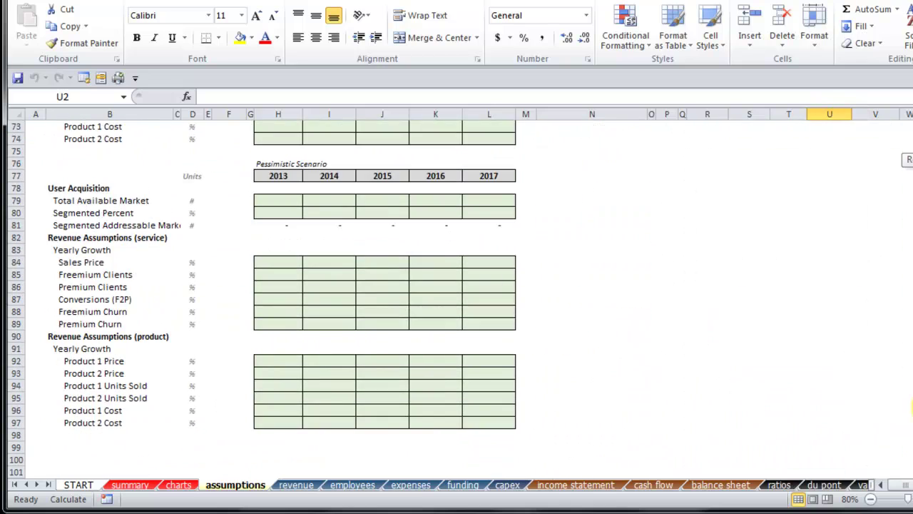
{"action": "scroll", "coordinate": [460, 299], "scroll_direction": "up", "scroll_amount": 20}
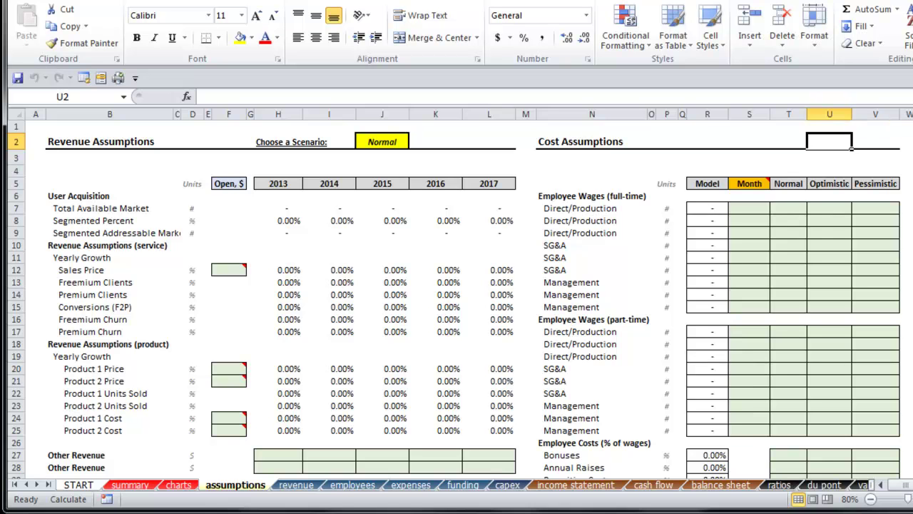
Close the workbook without saving the cleared inputs and reopen Monthly Financial Model - v1.xlsm.
{"action": "key", "text": "alt+F4"}
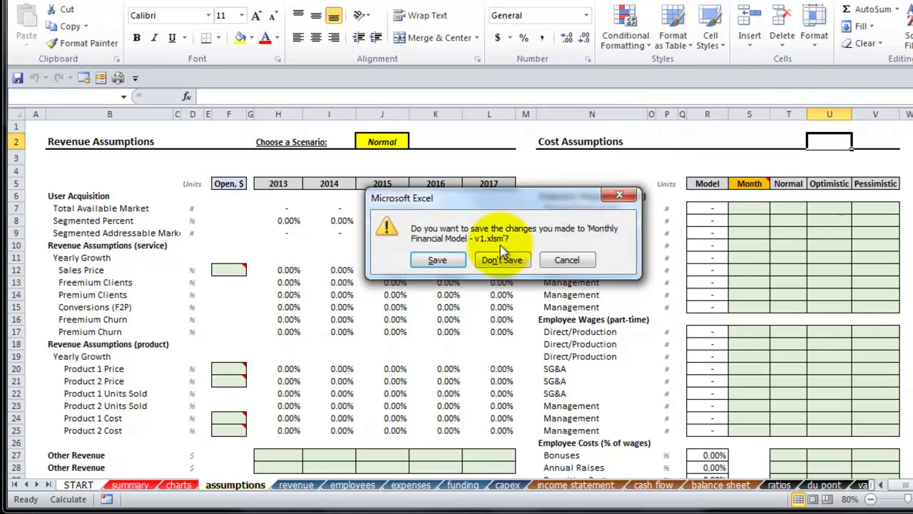
{"action": "left_click", "coordinate": [474, 255]}
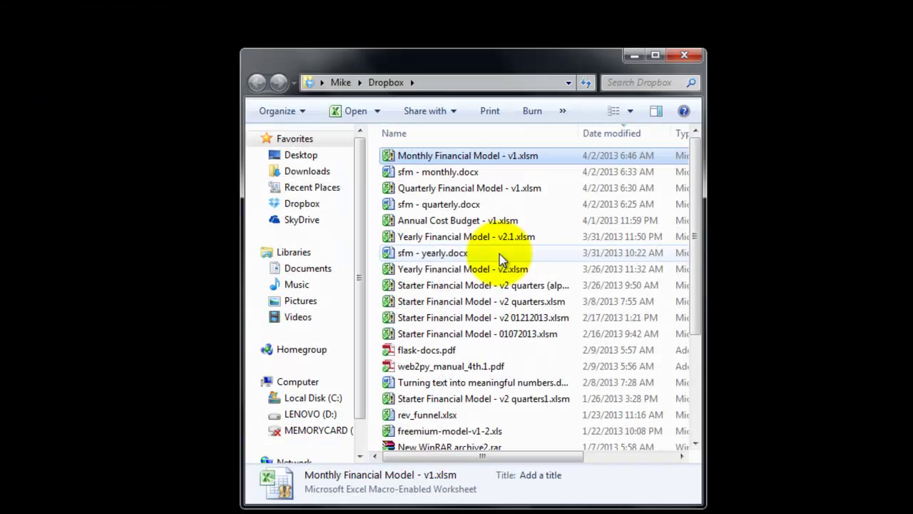
{"action": "double_click", "coordinate": [471, 155]}
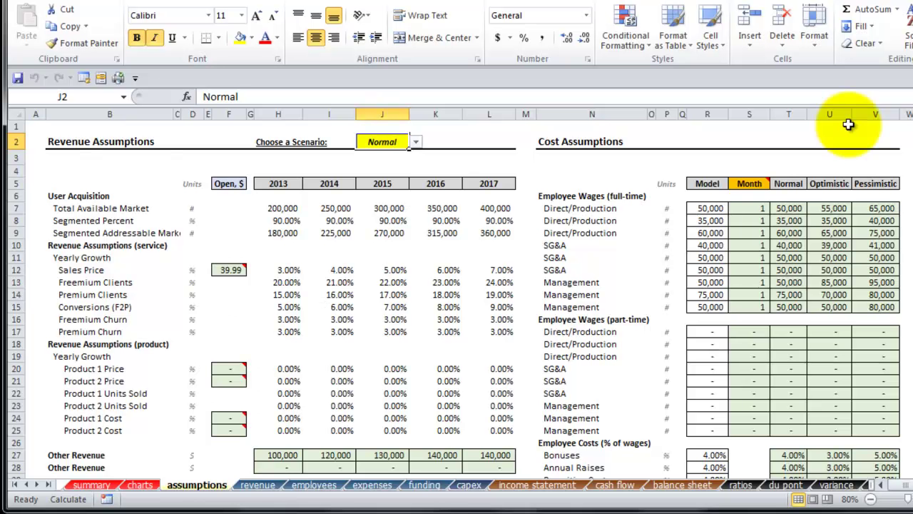
Look through the revenue, employees, expenses, funding and capex sheets, including the equity section of funding.
{"action": "left_click", "coordinate": [255, 488]}
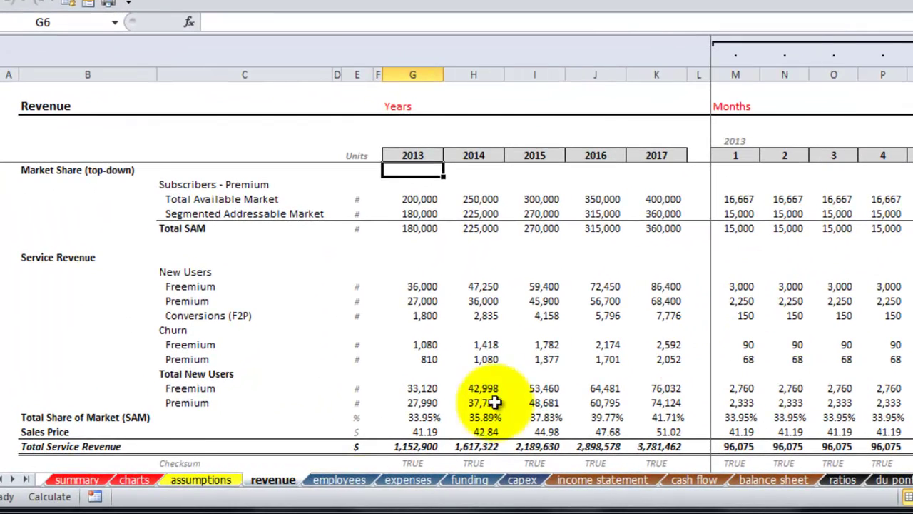
{"action": "left_click", "coordinate": [346, 480]}
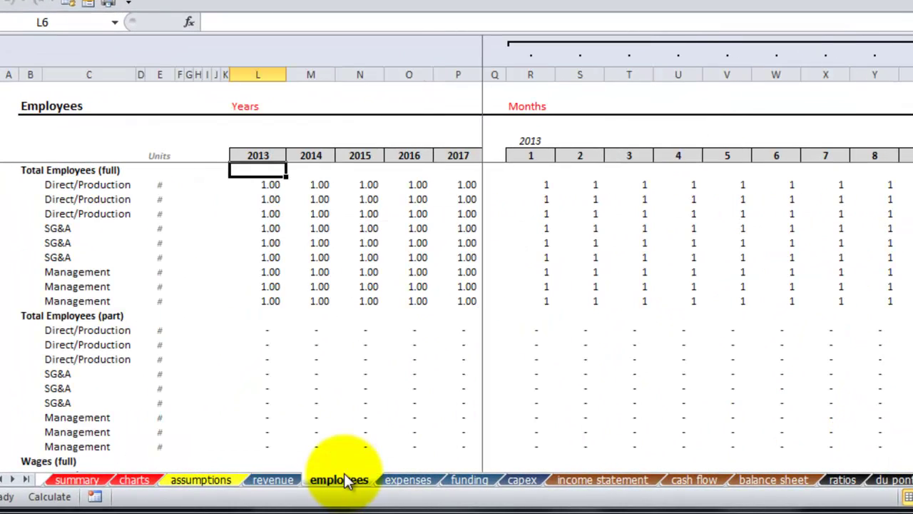
{"action": "left_click", "coordinate": [409, 481]}
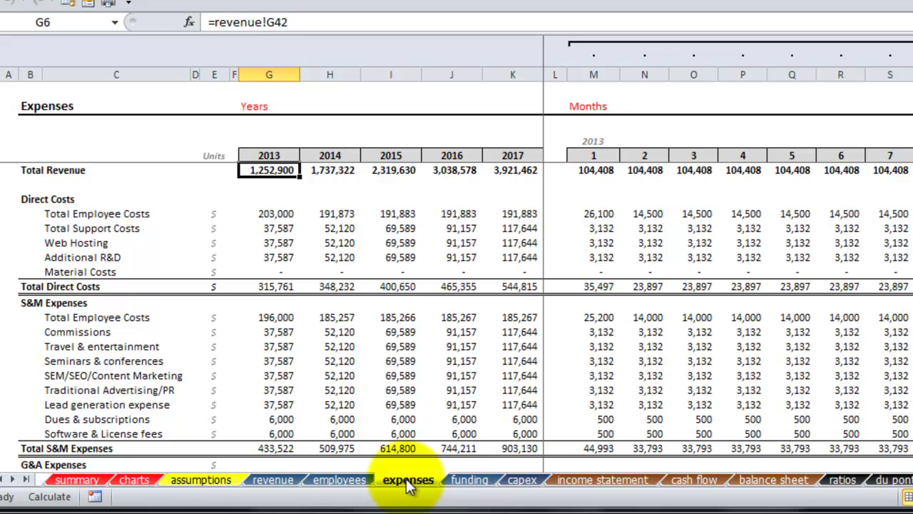
{"action": "left_click", "coordinate": [469, 480]}
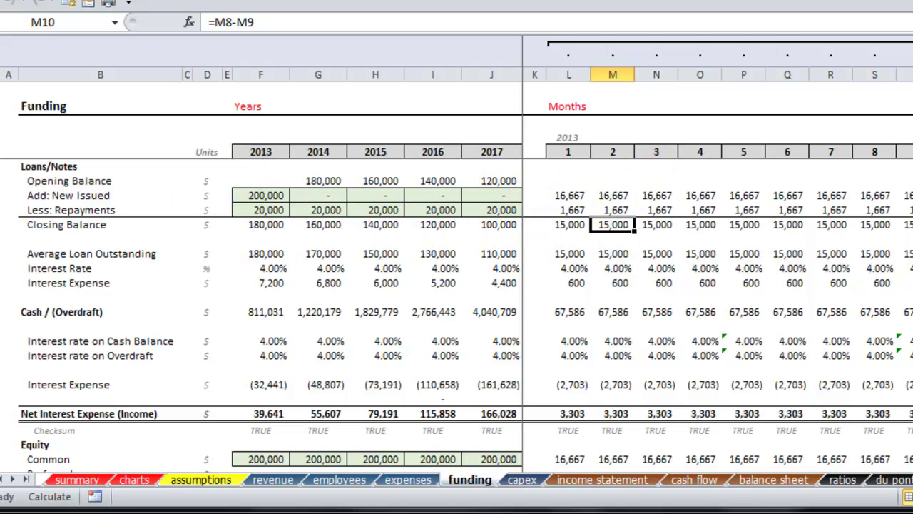
{"action": "scroll", "coordinate": [465, 316], "scroll_direction": "down", "scroll_amount": 4}
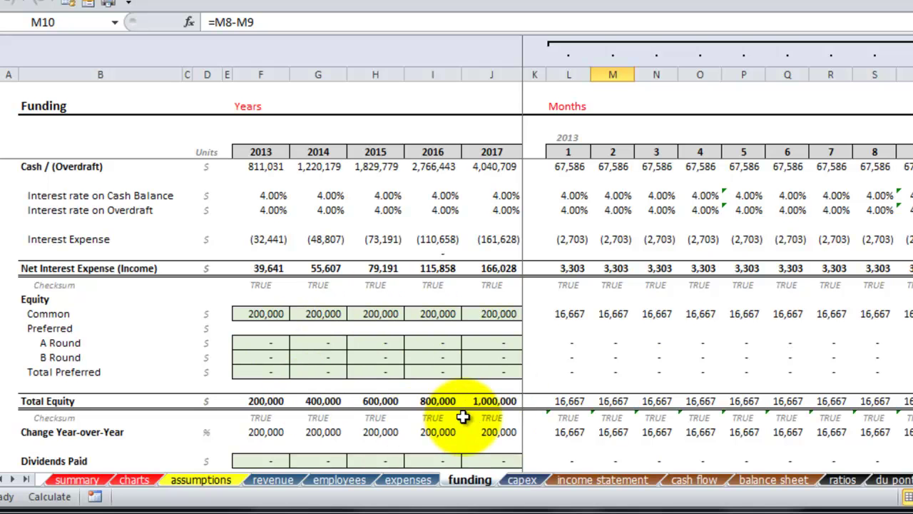
{"action": "left_click", "coordinate": [523, 481]}
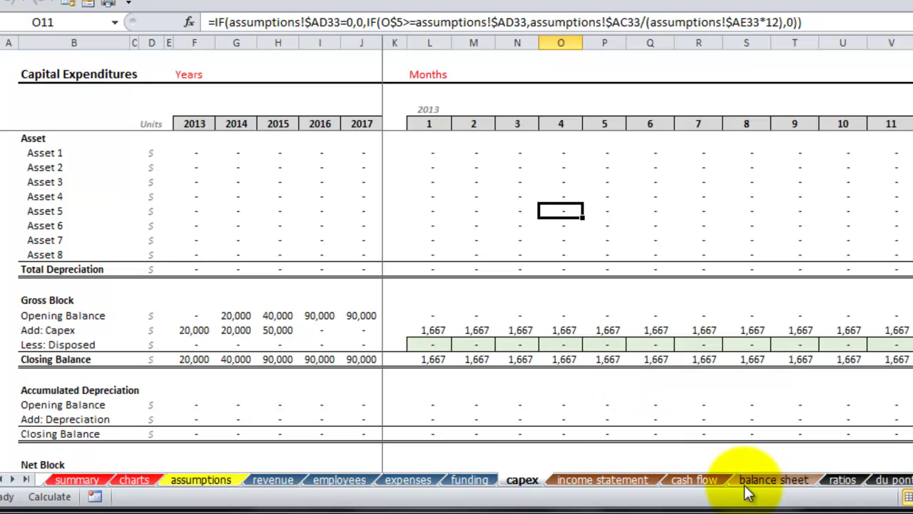
Set the opening Retained Earnings on the balance sheet to 450,000.
{"action": "left_click", "coordinate": [753, 484]}
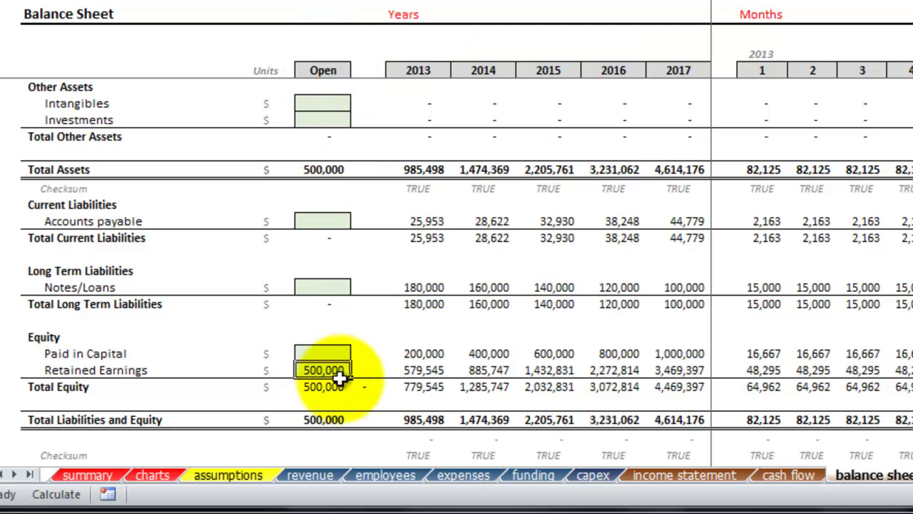
{"action": "left_click", "coordinate": [365, 321]}
{"action": "scroll", "coordinate": [367, 321], "scroll_direction": "up", "scroll_amount": 1}
{"action": "scroll", "coordinate": [367, 342], "scroll_direction": "up", "scroll_amount": 3}
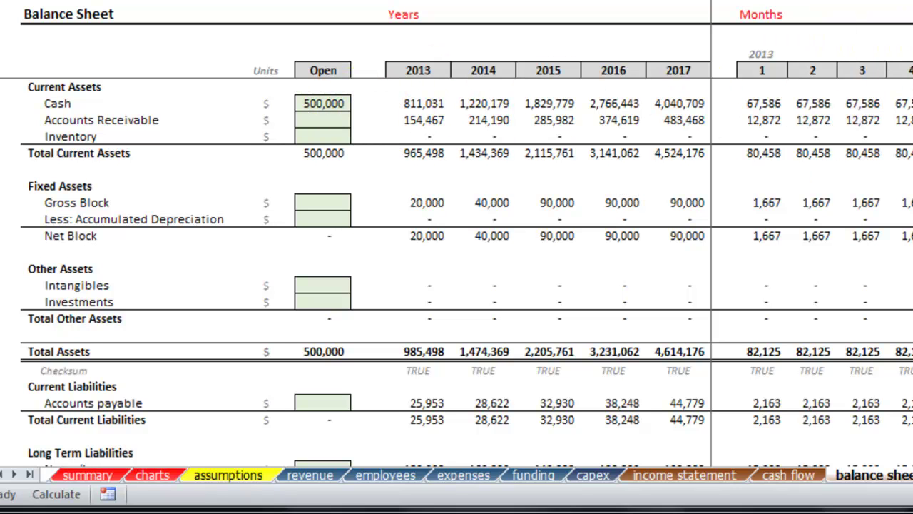
{"action": "scroll", "coordinate": [466, 272], "scroll_direction": "down", "scroll_amount": 5}
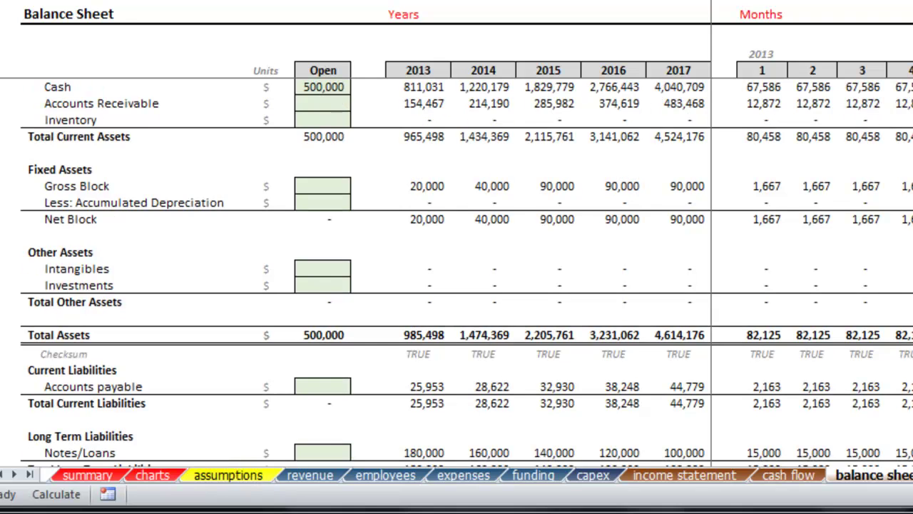
{"action": "left_click", "coordinate": [339, 302]}
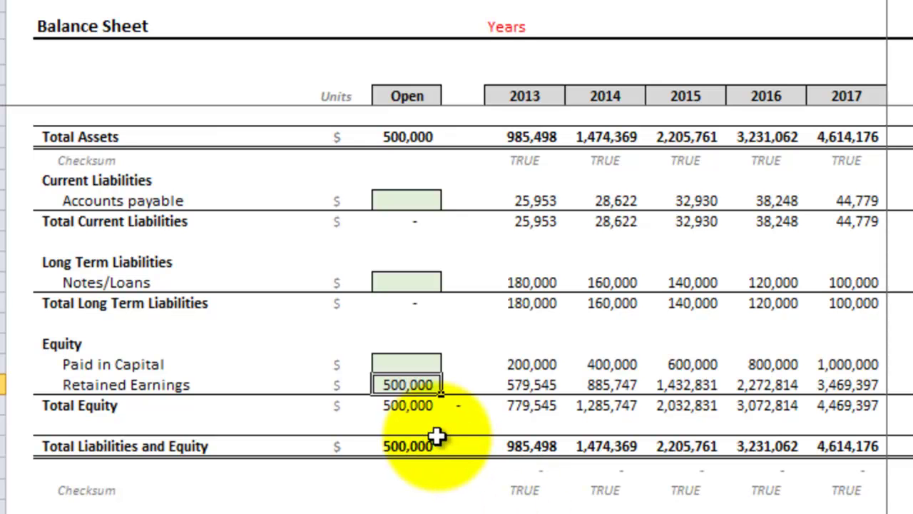
{"action": "type", "text": "450,000"}
{"action": "key", "text": "Return"}
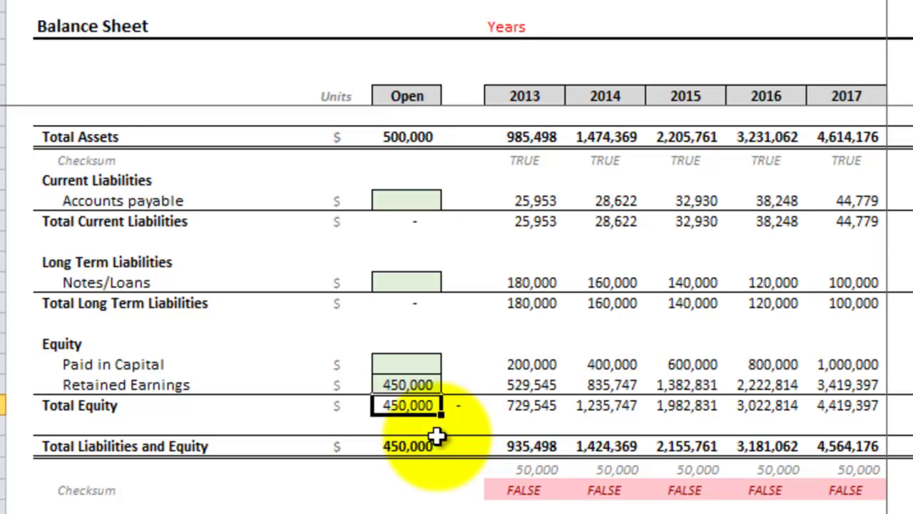
Undo the opening Retained Earnings change and review the income statement and the cash flow statement down to the closing cash balance.
{"action": "key", "text": "ctrl+z"}
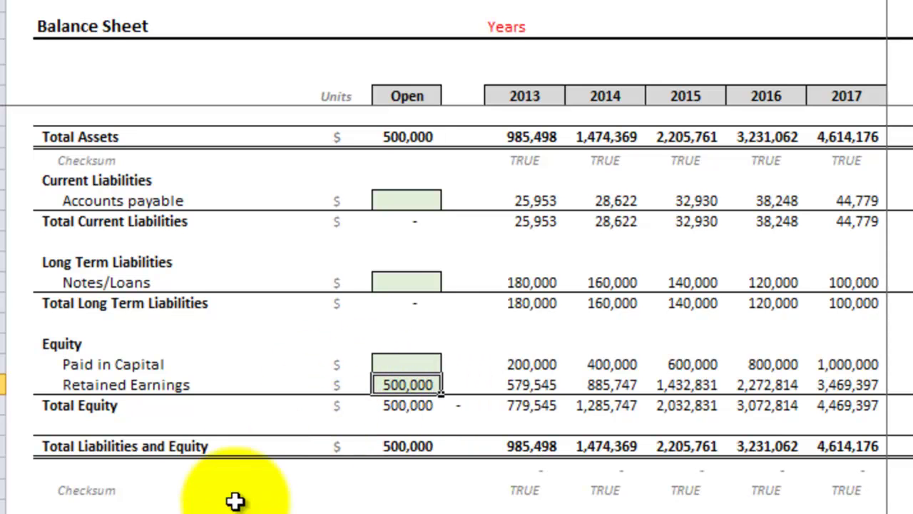
{"action": "left_click", "coordinate": [813, 512]}
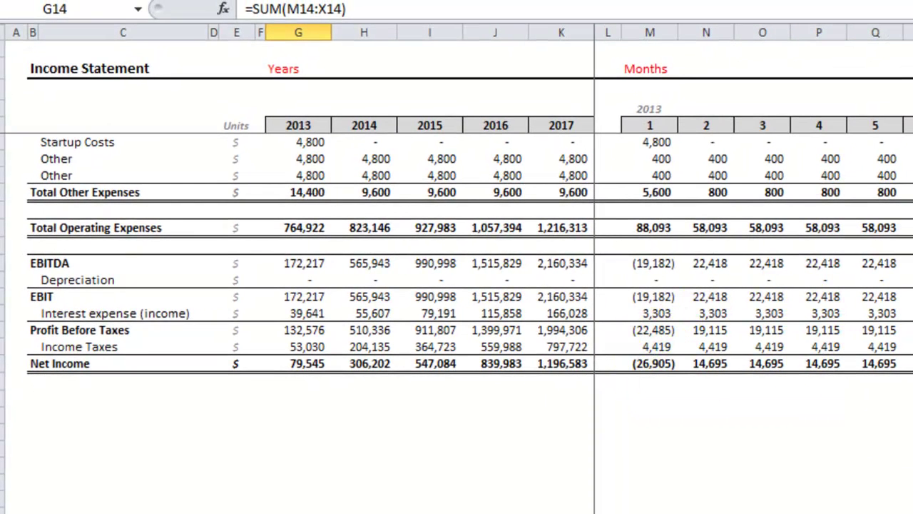
{"action": "left_click", "coordinate": [801, 507]}
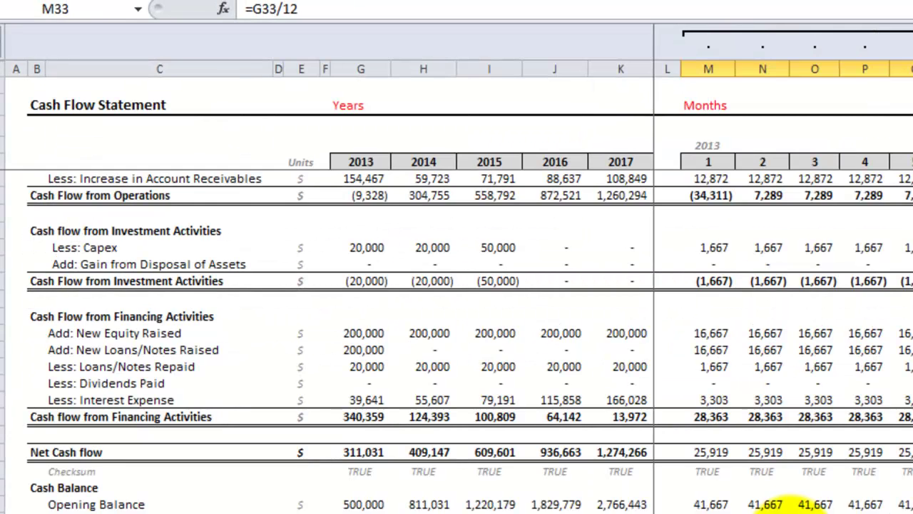
{"action": "scroll", "coordinate": [469, 343], "scroll_direction": "down", "scroll_amount": 1}
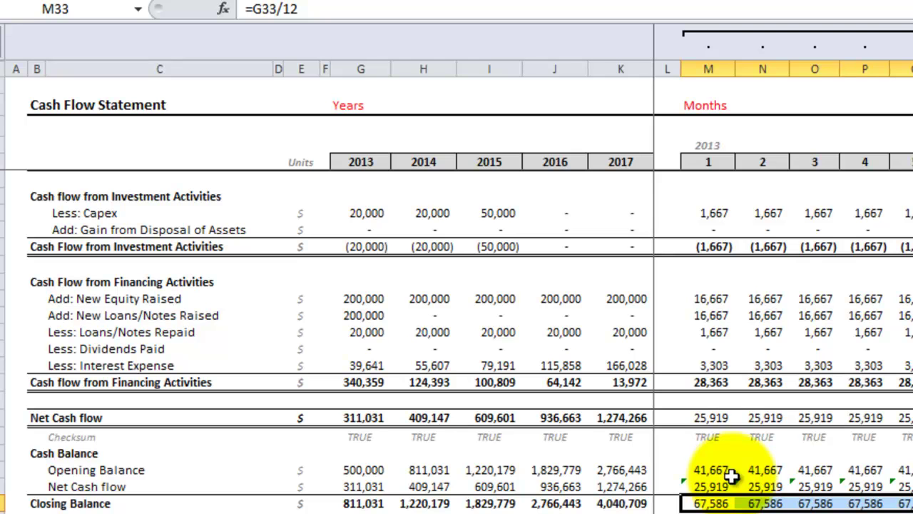
Look through the ratio analysis, Du Pont analysis and percentage-based income statement sheets.
{"action": "key", "text": "ctrl+Page_Down"}
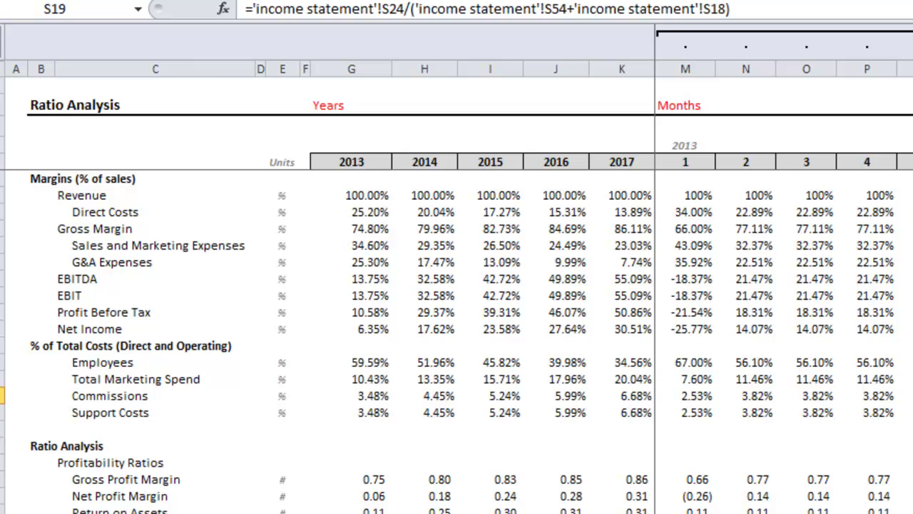
{"action": "key", "text": "ctrl+Page_Down"}
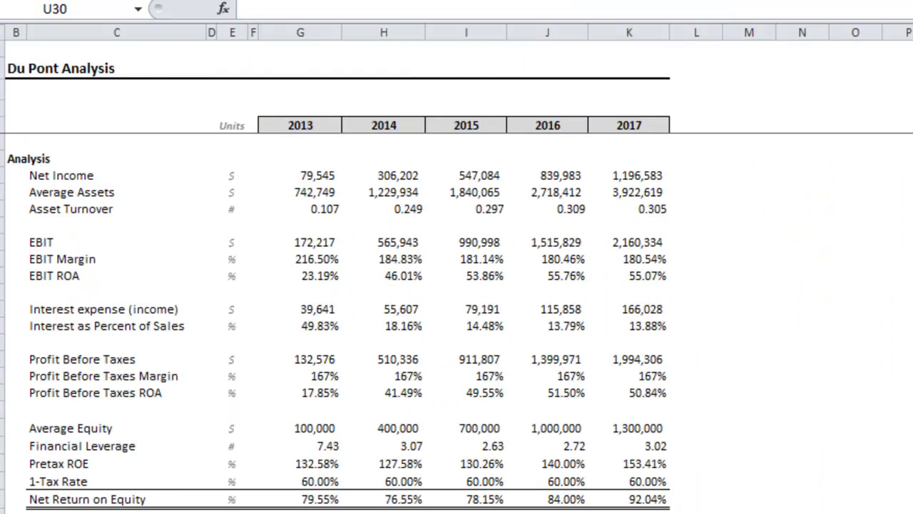
{"action": "key", "text": "ctrl+Page_Down"}
{"action": "key", "text": "ctrl+Page_Down"}
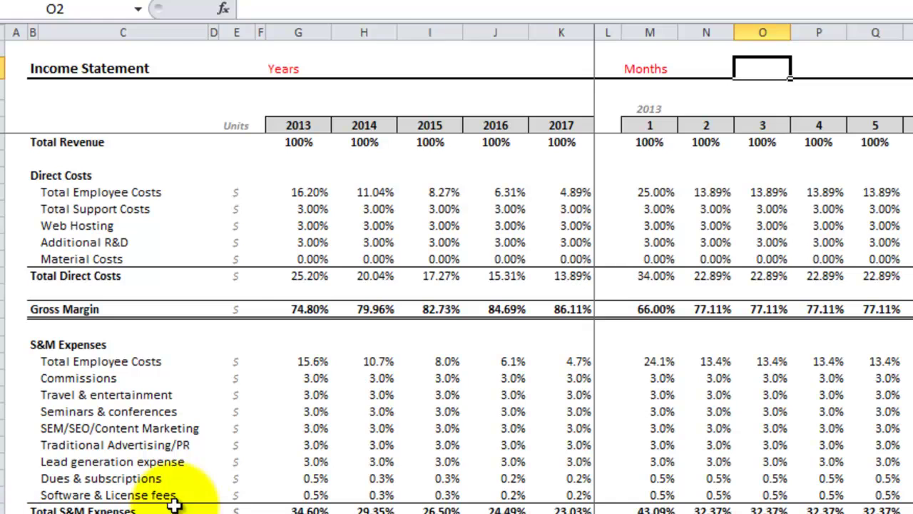
Review the burn rate and revenue charts, and examine the summary sheet's income statement and balance sheet sections.
{"action": "key", "text": "ctrl+Page_Down"}
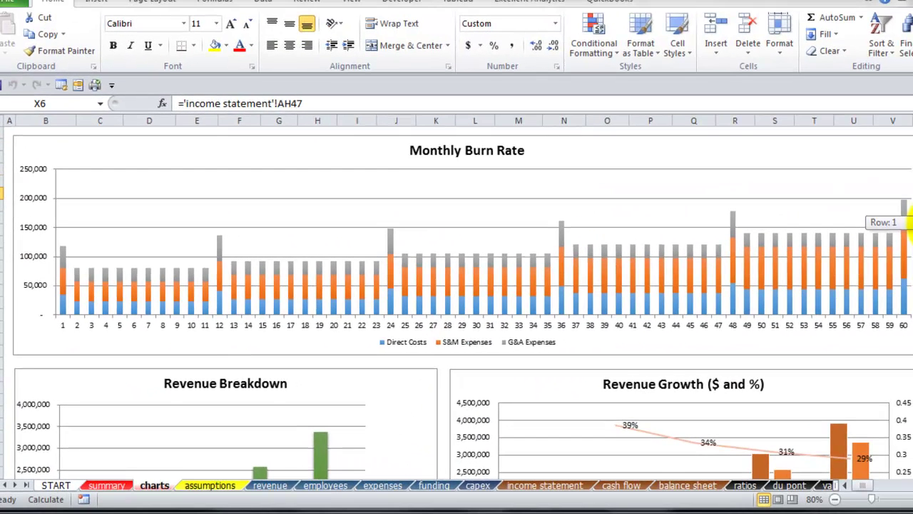
{"action": "left_click_drag", "start_coordinate": [909, 222], "coordinate": [905, 329]}
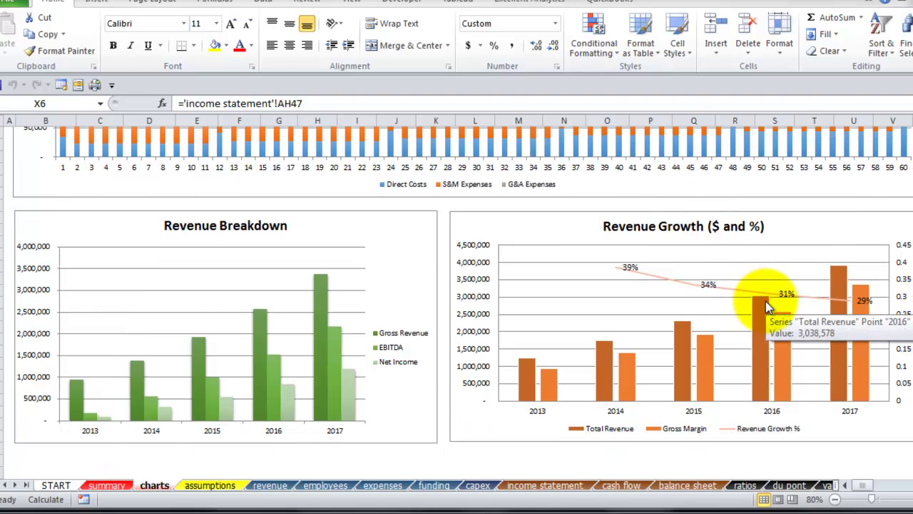
{"action": "left_click", "coordinate": [104, 484]}
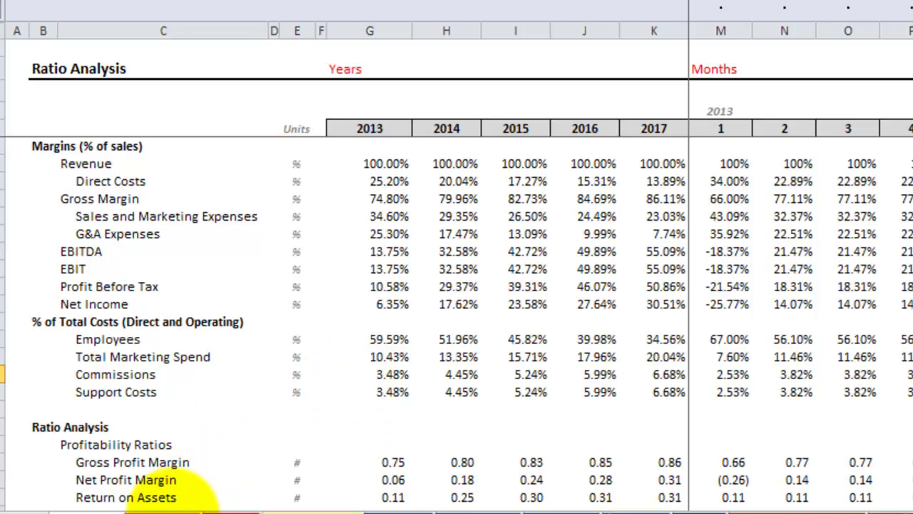
{"action": "left_click", "coordinate": [170, 513]}
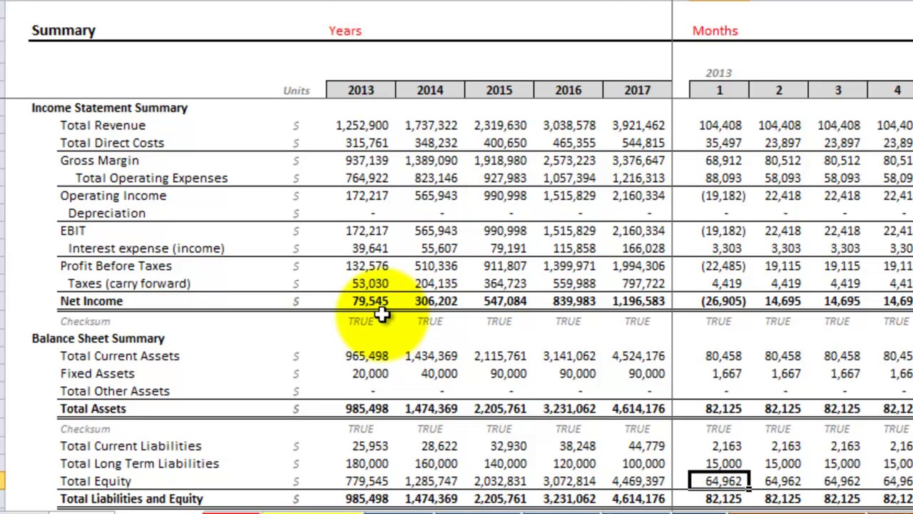
In the full-time wage assumptions, set the Month of the second Direct/Production row to 12 and the third to 15.
{"action": "left_click", "coordinate": [306, 506]}
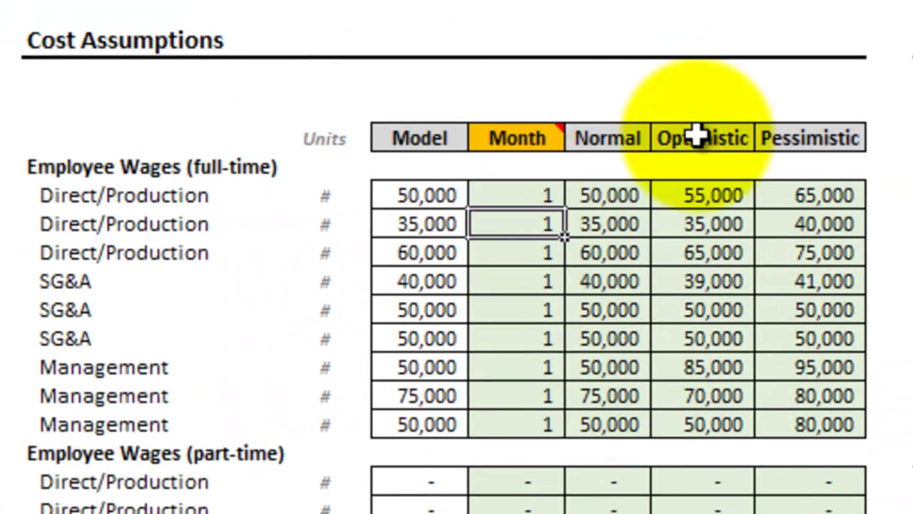
{"action": "type", "text": "12"}
{"action": "key", "text": "Down"}
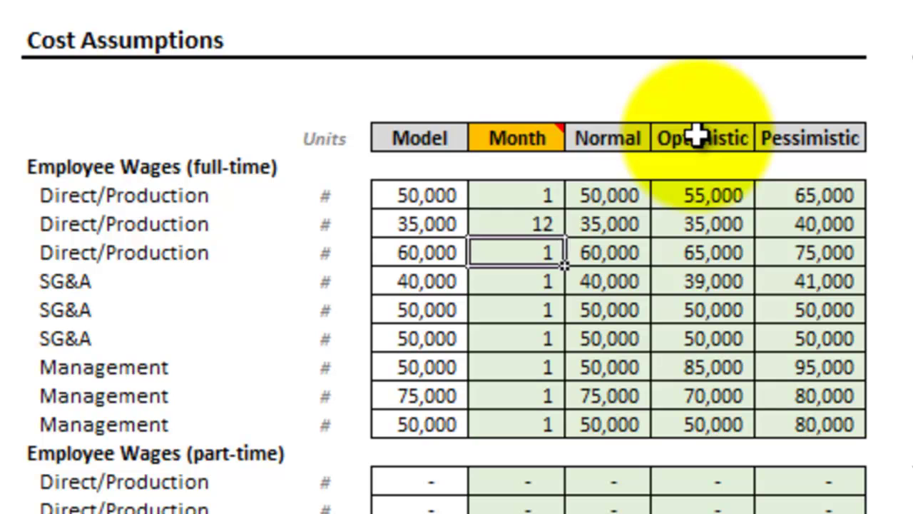
{"action": "type", "text": "15"}
{"action": "key", "text": "Return"}
Set the full-time wages Month to 0 for the second SG&A row, 20 for the first Management row and 0 for the third Management row.
{"action": "key", "text": "Down"}
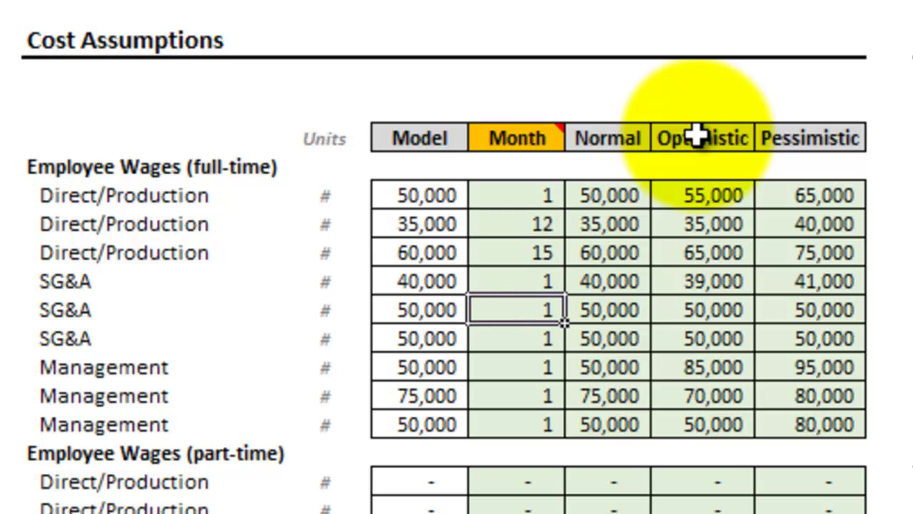
{"action": "type", "text": "0"}
{"action": "key", "text": "Return"}
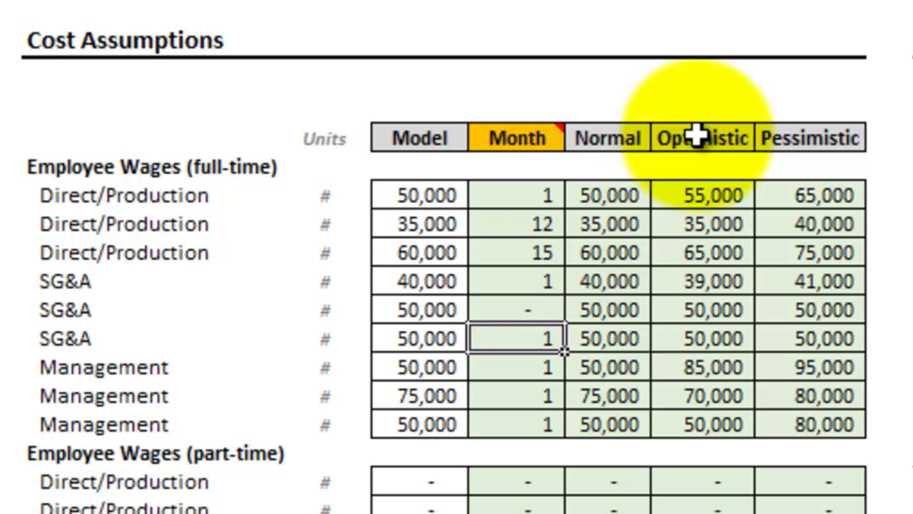
{"action": "key", "text": "Down"}
{"action": "type", "text": "20"}
{"action": "key", "text": "Return"}
{"action": "key", "text": "Down"}
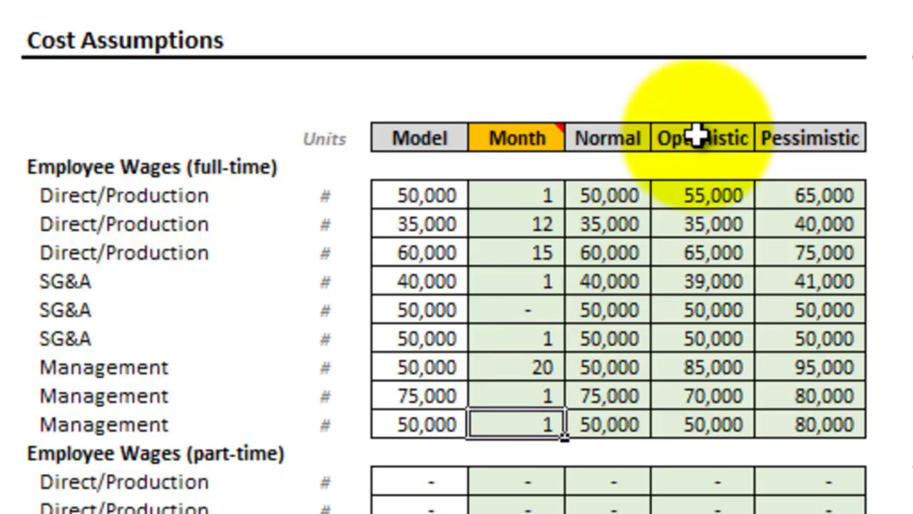
{"action": "type", "text": "0"}
{"action": "key", "text": "Return"}
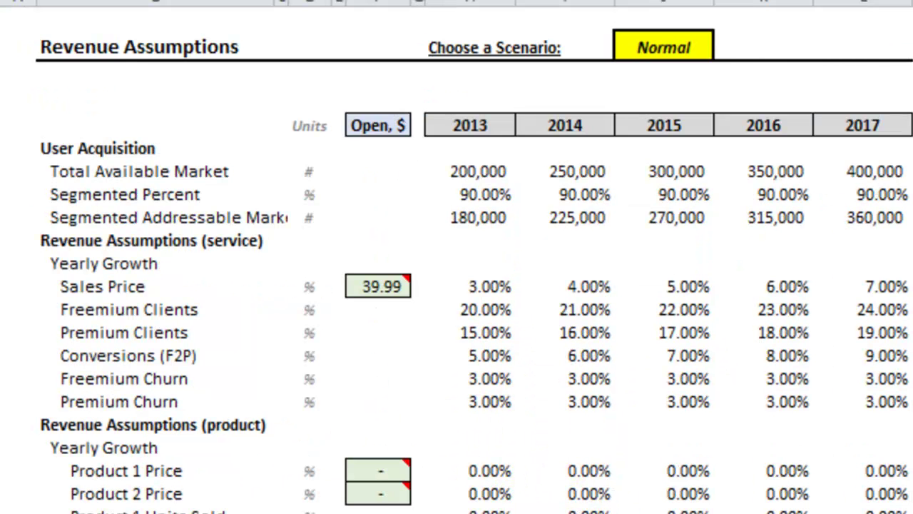
In the Normal Scenario revenue assumptions, set Freemium Churn to 2% for every year from 2013 to 2017.
{"action": "scroll", "coordinate": [457, 285], "scroll_direction": "down", "scroll_amount": 8}
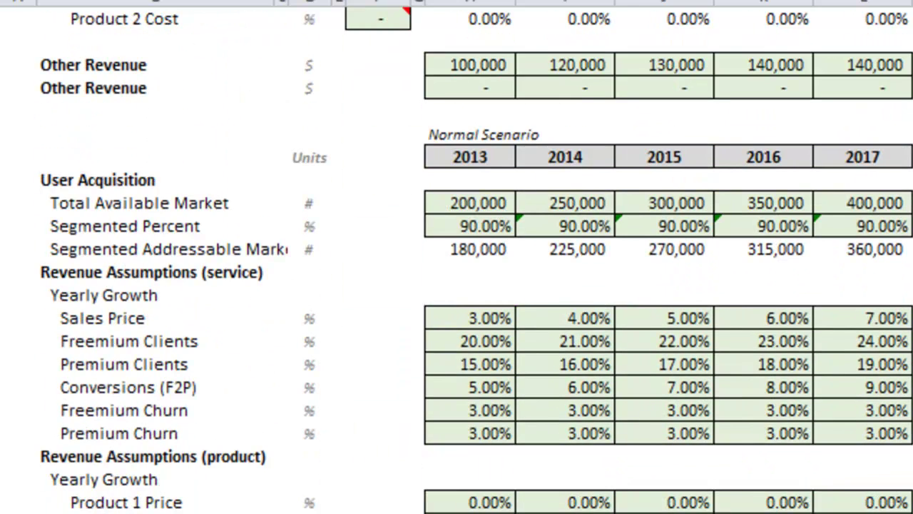
{"action": "left_click", "coordinate": [470, 410]}
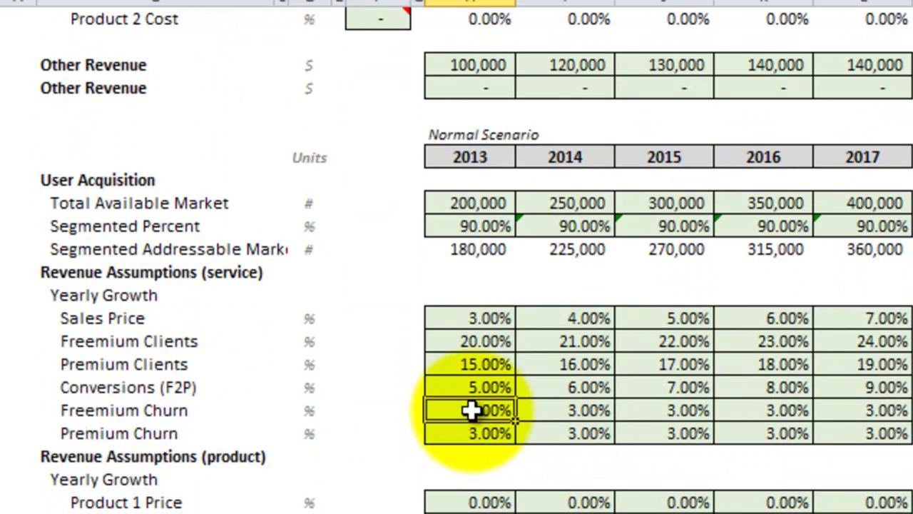
{"action": "type", "text": "2"}
{"action": "key", "text": "Tab"}
{"action": "type", "text": "2"}
{"action": "key", "text": "Tab"}
{"action": "type", "text": "2"}
{"action": "key", "text": "Tab"}
{"action": "type", "text": "2"}
{"action": "key", "text": "Tab"}
{"action": "type", "text": "2"}
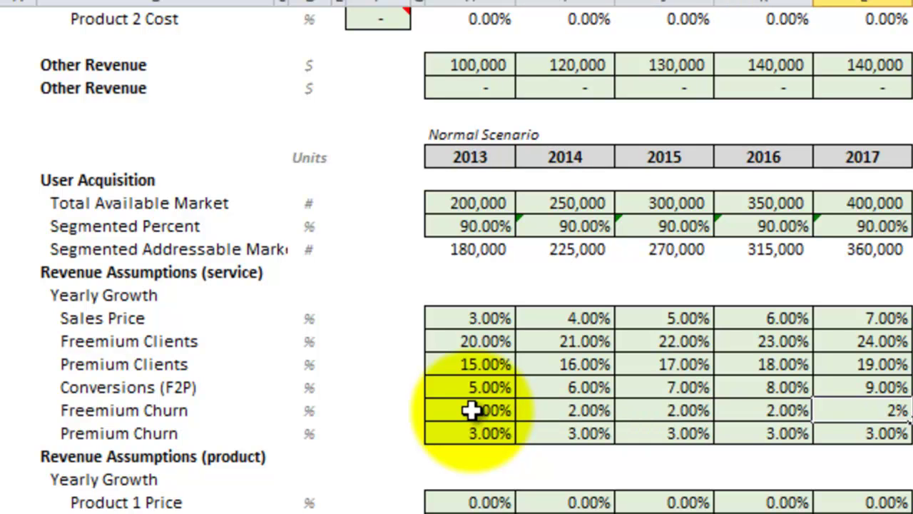
{"action": "key", "text": "Down"}
Set the Normal Scenario's Premium Churn to 2% for each year from 2013 to 2017.
{"action": "key", "text": "Down"}
{"action": "key", "text": "Left"}
{"action": "key", "text": "Left"}
{"action": "key", "text": "Left"}
{"action": "key", "text": "Left"}
{"action": "key", "text": "Up"}
{"action": "type", "text": "2"}
{"action": "key", "text": "Tab"}
{"action": "type", "text": "2"}
{"action": "key", "text": "Tab"}
{"action": "type", "text": "2"}
{"action": "key", "text": "Tab"}
{"action": "type", "text": "2"}
{"action": "key", "text": "Tab"}
{"action": "type", "text": "2"}
{"action": "key", "text": "Return"}
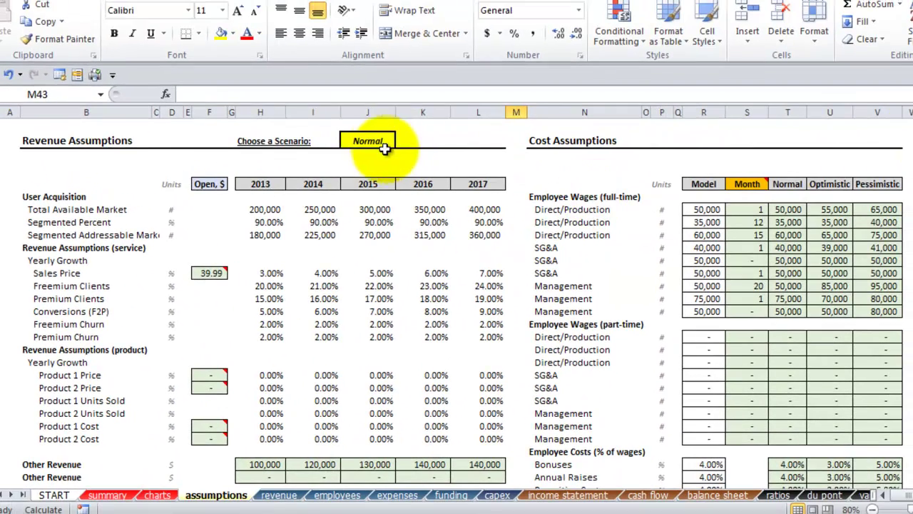
Switch the model's scenario to Optimistic.
{"action": "left_click", "coordinate": [382, 143]}
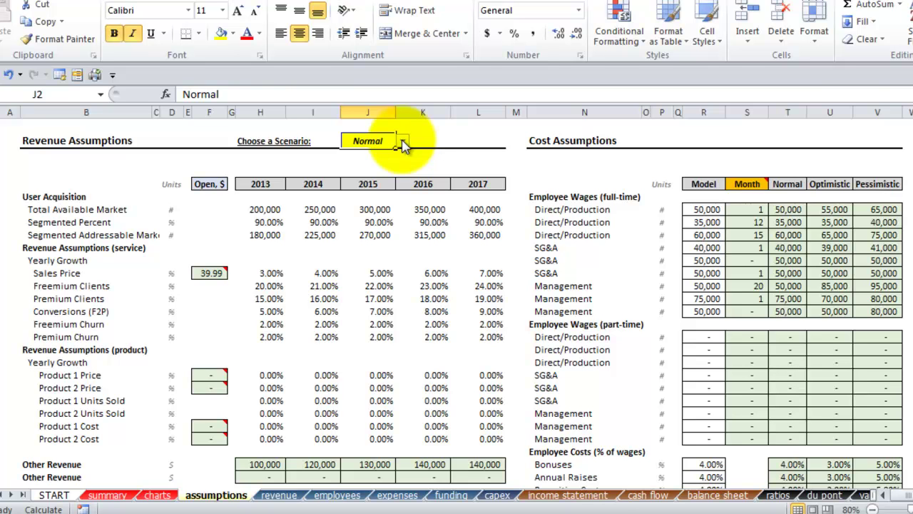
{"action": "left_click", "coordinate": [403, 144]}
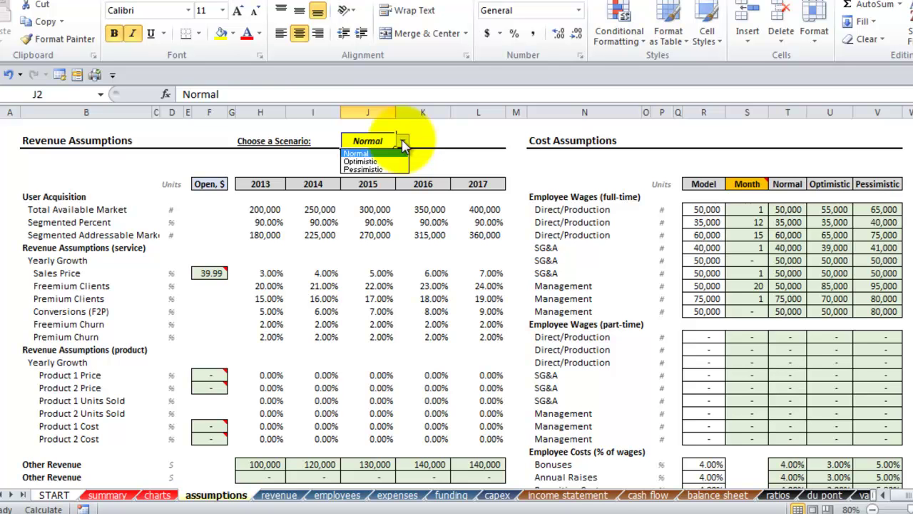
{"action": "left_click", "coordinate": [388, 162]}
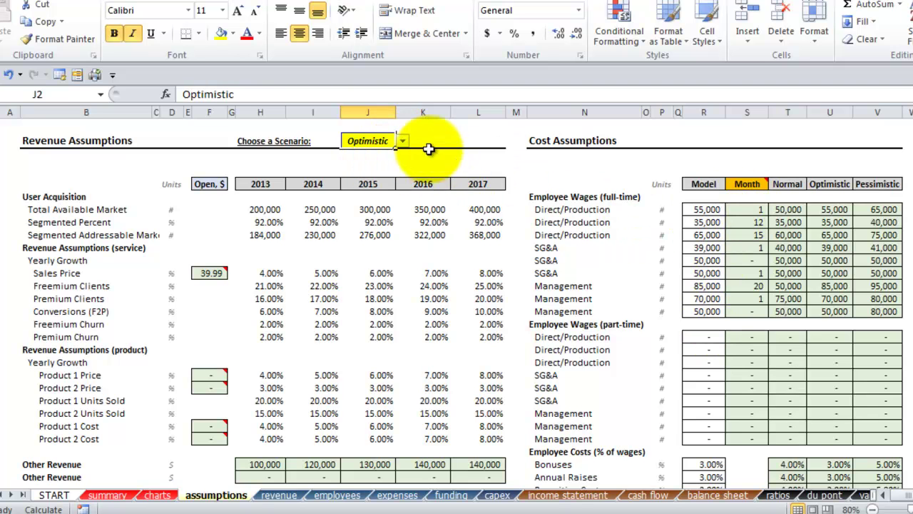
Switch the model's scenario to Pessimistic and review its effect on the summary sheet.
{"action": "left_click", "coordinate": [403, 141]}
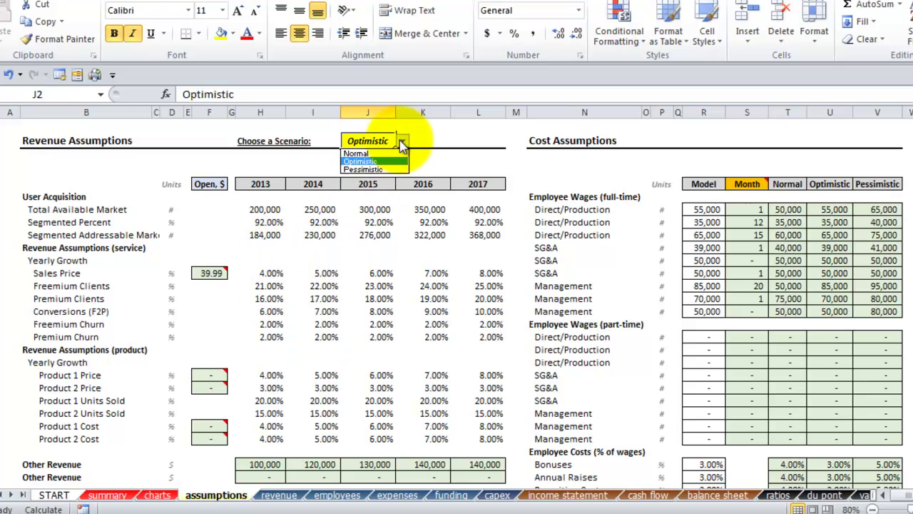
{"action": "left_click", "coordinate": [393, 167]}
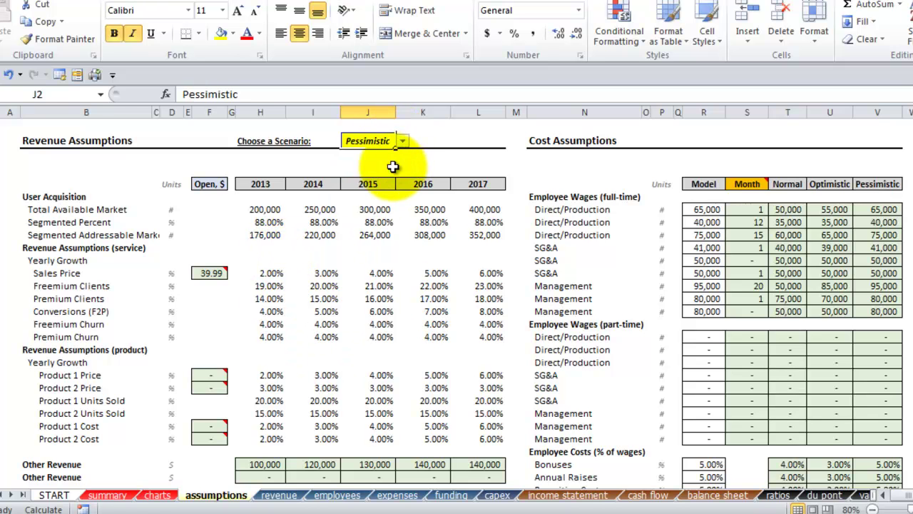
{"action": "left_click", "coordinate": [578, 157]}
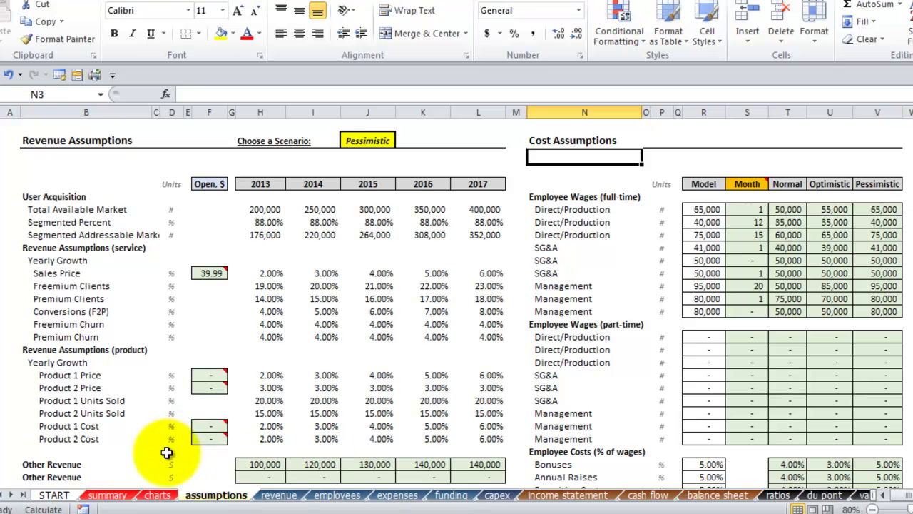
{"action": "left_click", "coordinate": [114, 496]}
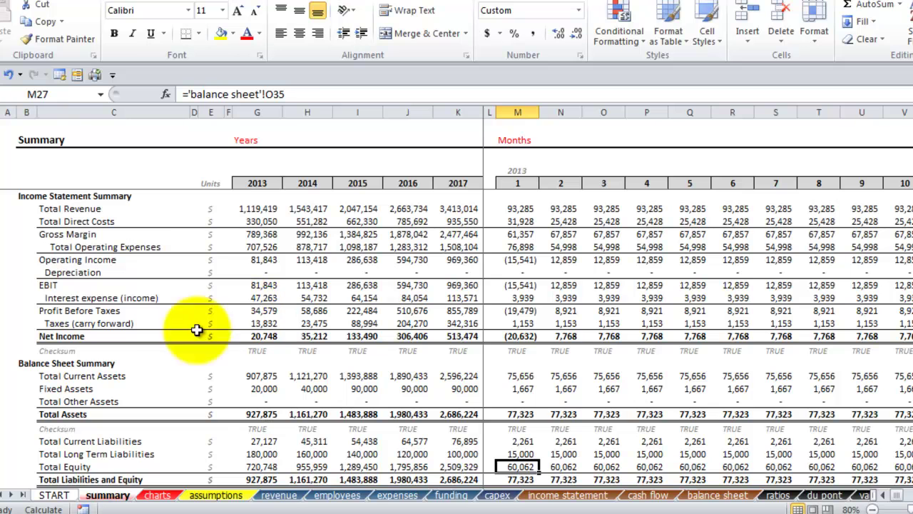
{"action": "left_click", "coordinate": [104, 512]}
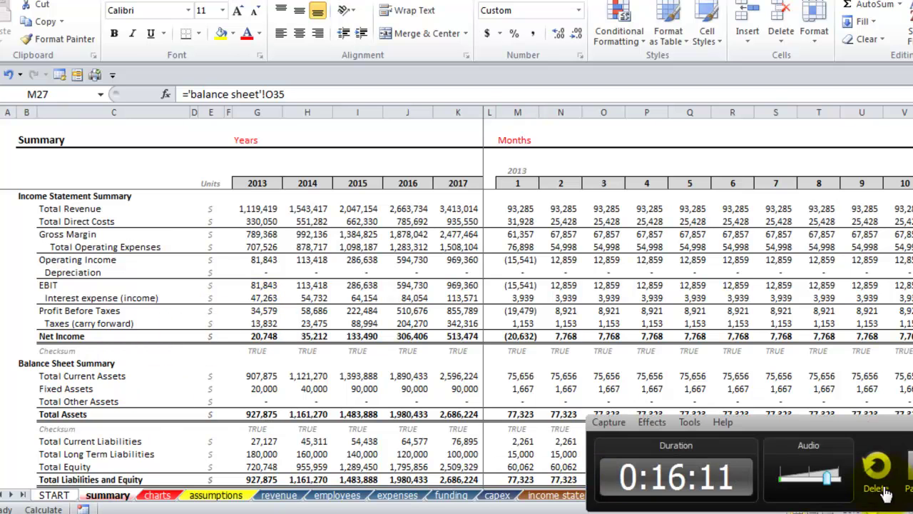